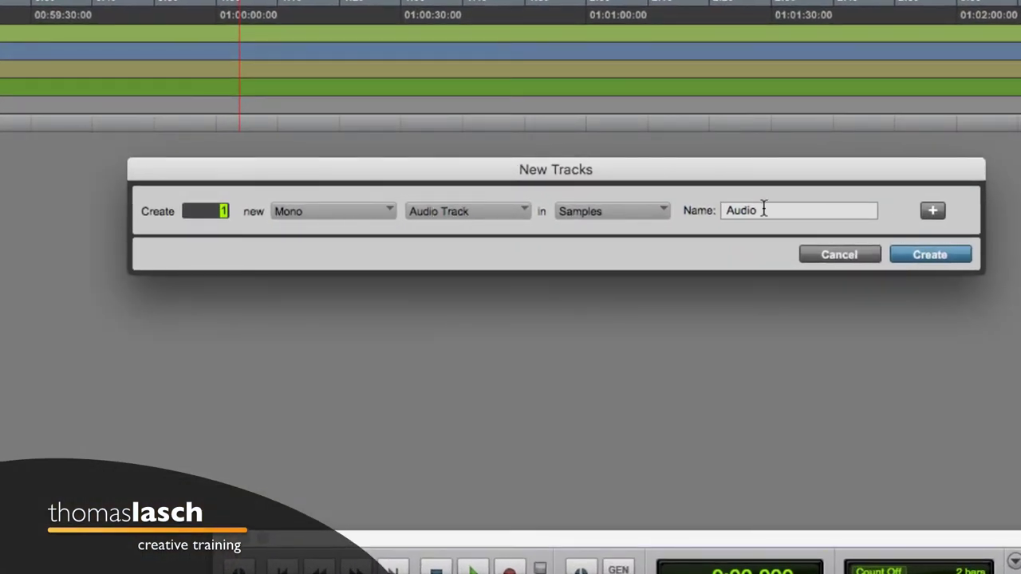
Name the new mono audio track "Para Grabar" and create it
double_click(762, 210)
text({ara)
text( Grabar)
key(Return)
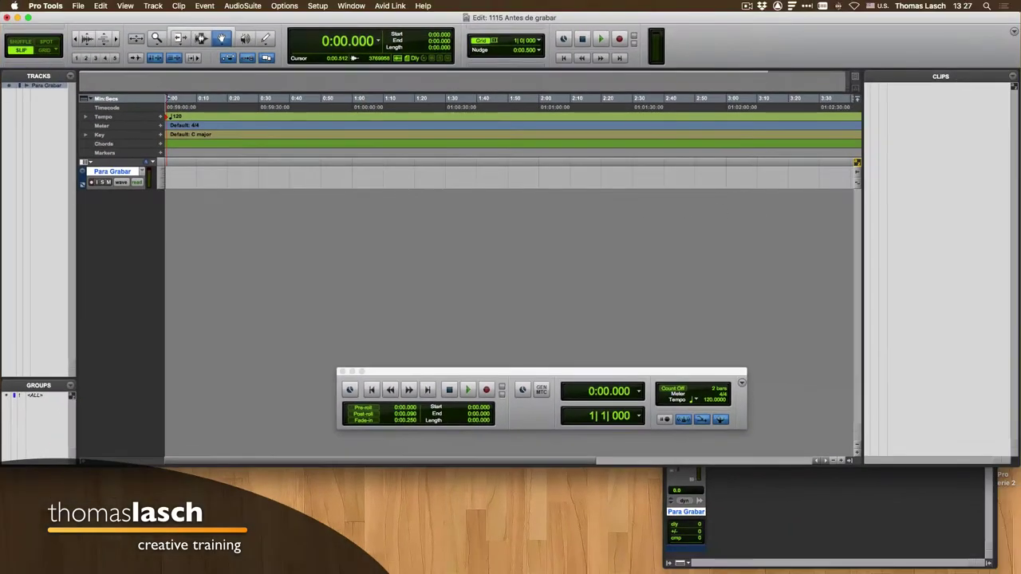
Increase the height of the Para Grabar track and show the I/O column in the Edit window
drag(120, 189, 119, 268)
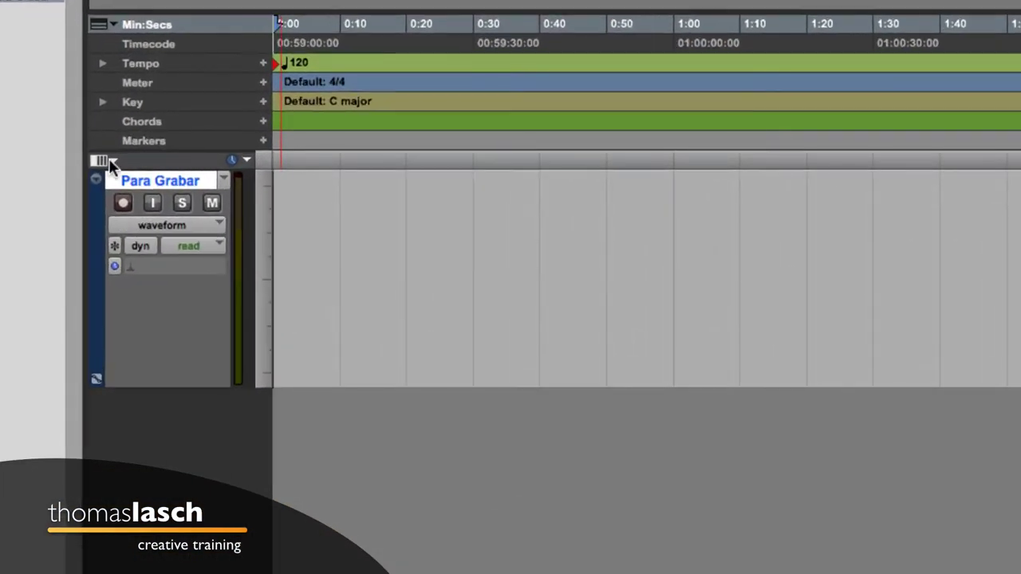
click(96, 161)
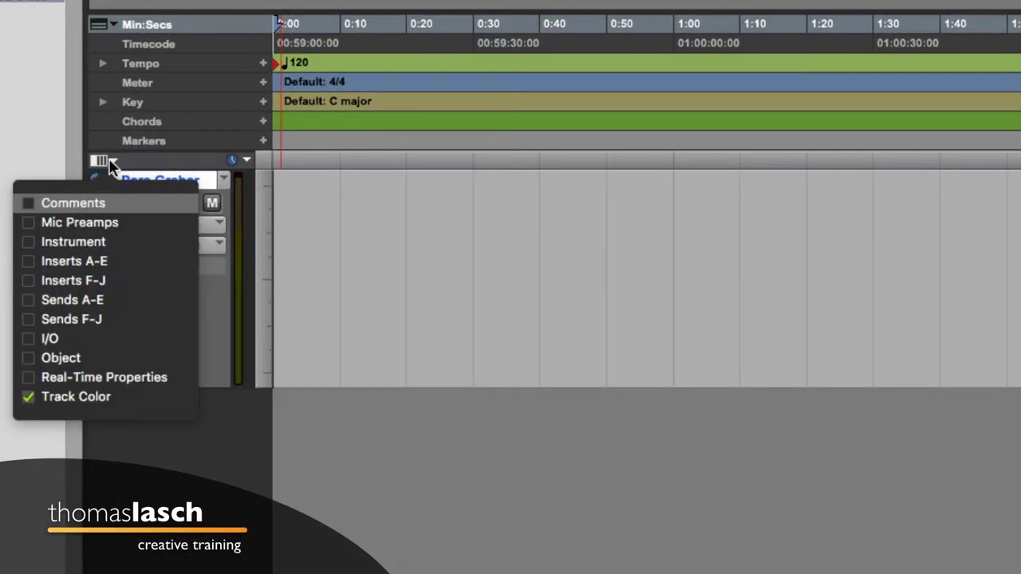
click(41, 341)
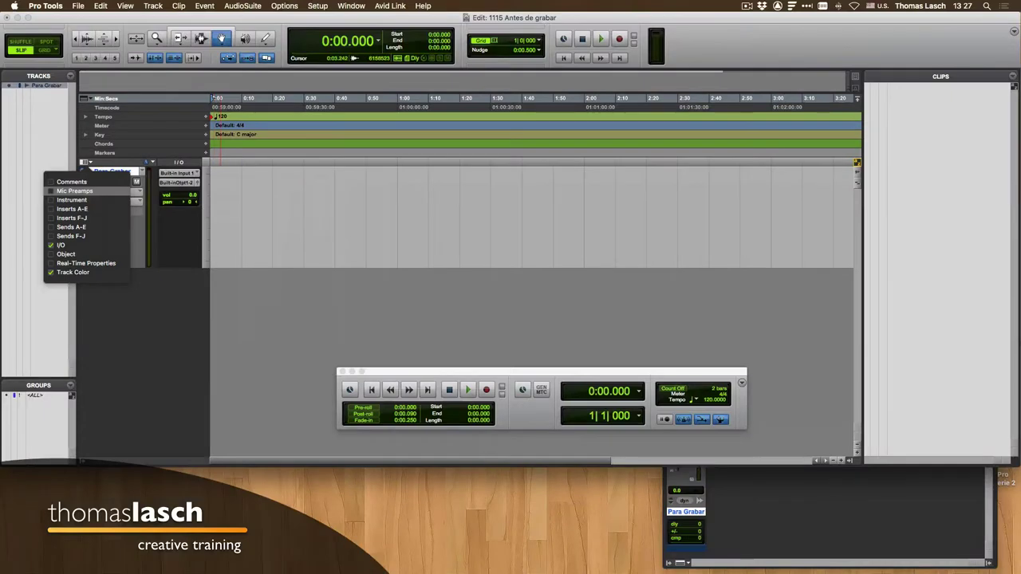
click(74, 190)
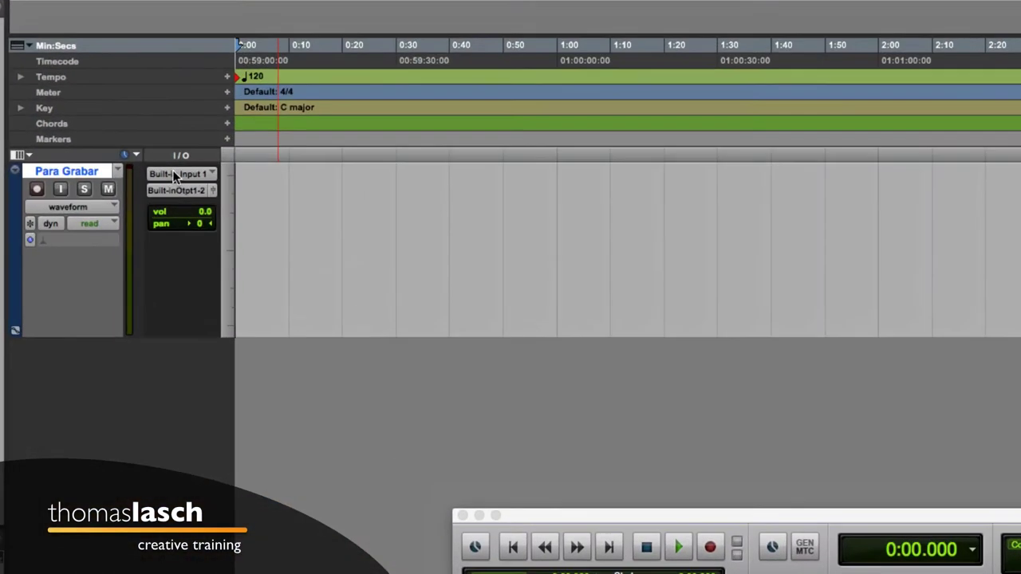
Check the interface inputs available to the Para Grabar track, and record-arm and mute the track
click(165, 173)
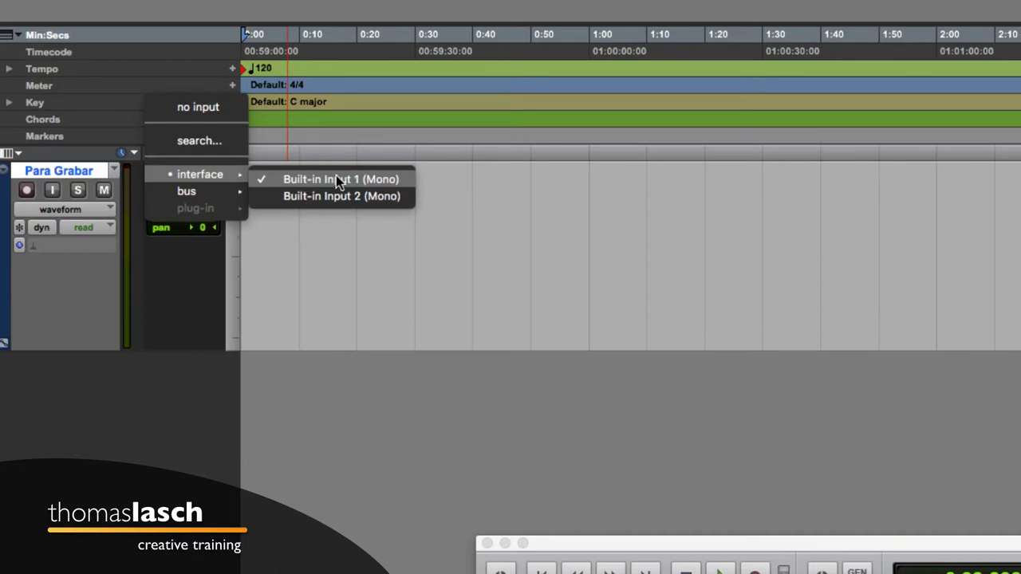
click(447, 180)
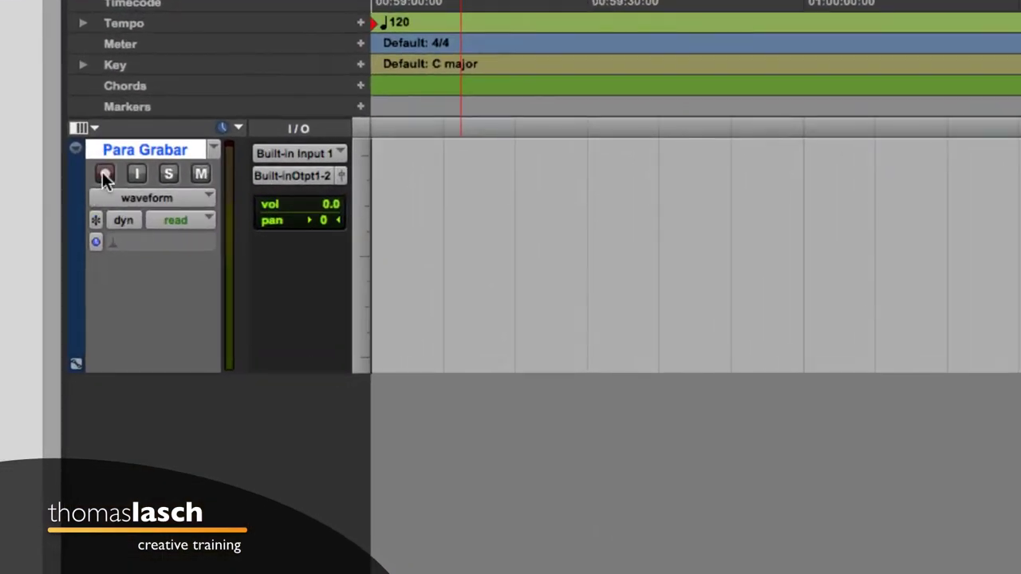
click(105, 174)
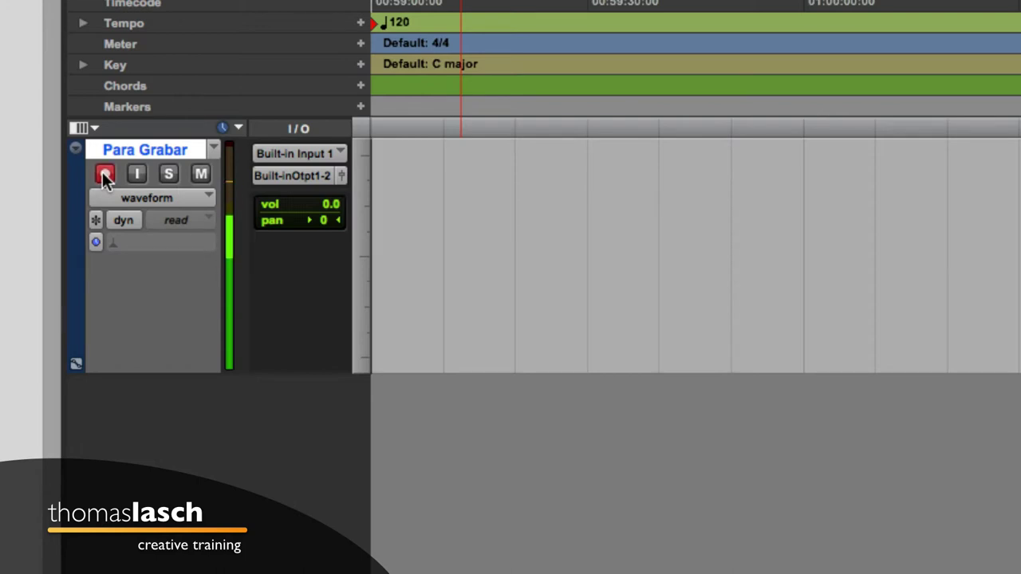
click(202, 175)
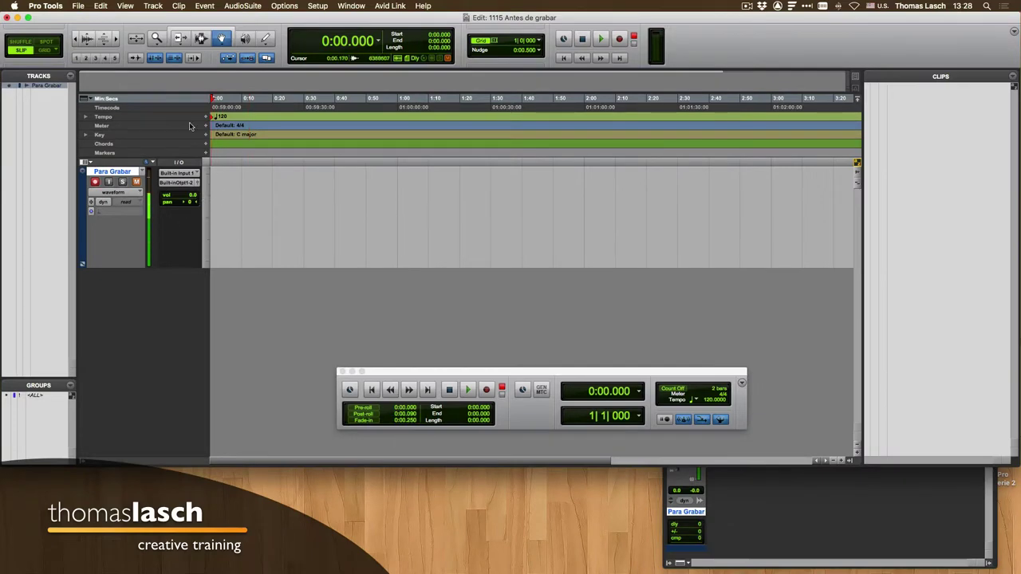
Review the bit depth options in the settings for a new session and cancel without creating one
click(78, 7)
click(99, 18)
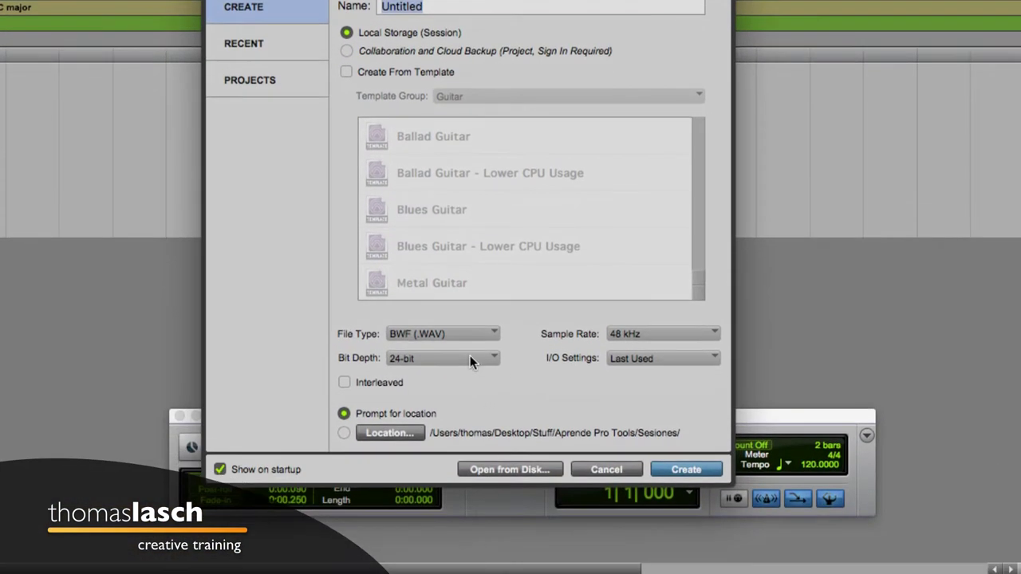
click(469, 359)
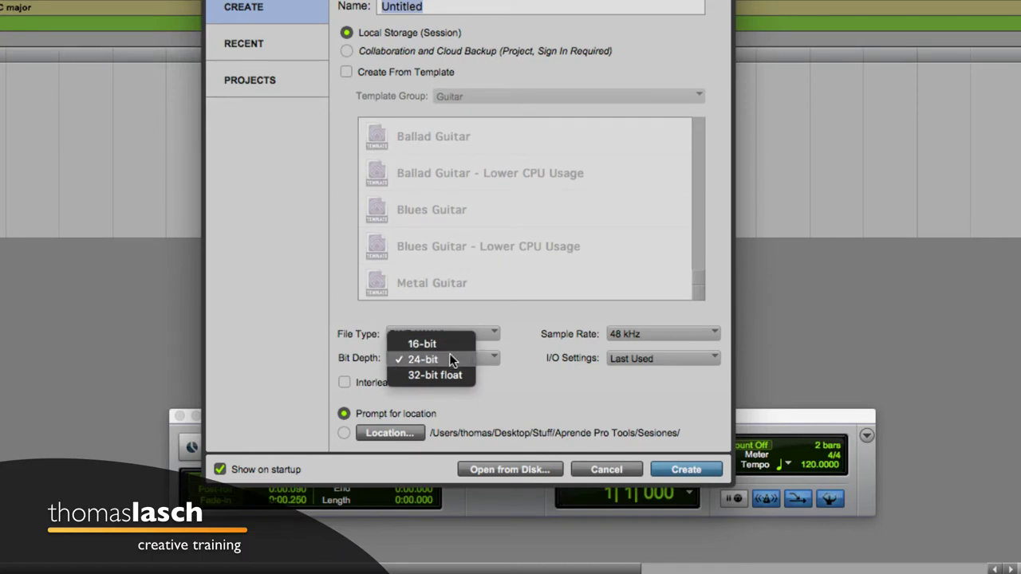
click(456, 358)
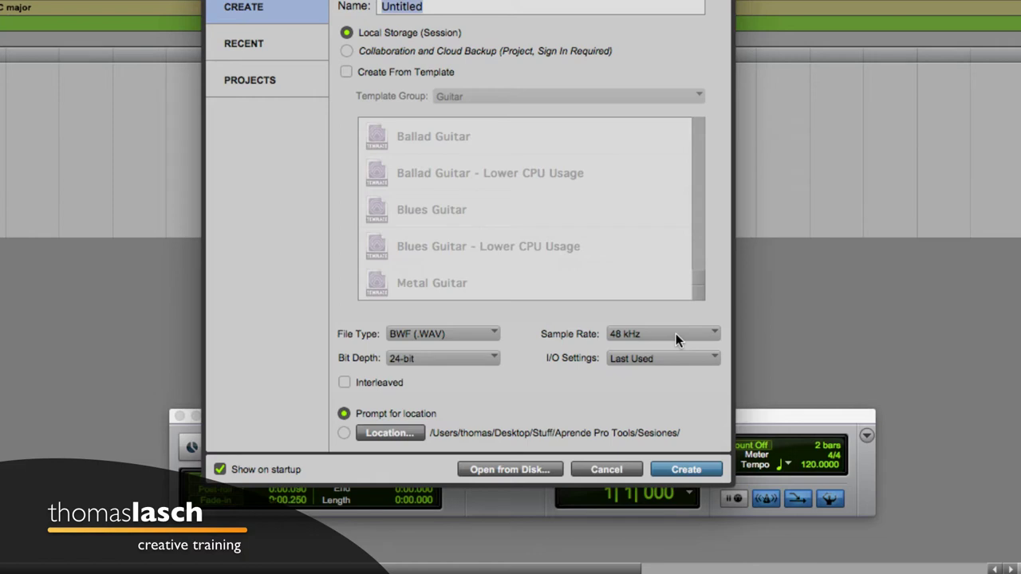
click(480, 355)
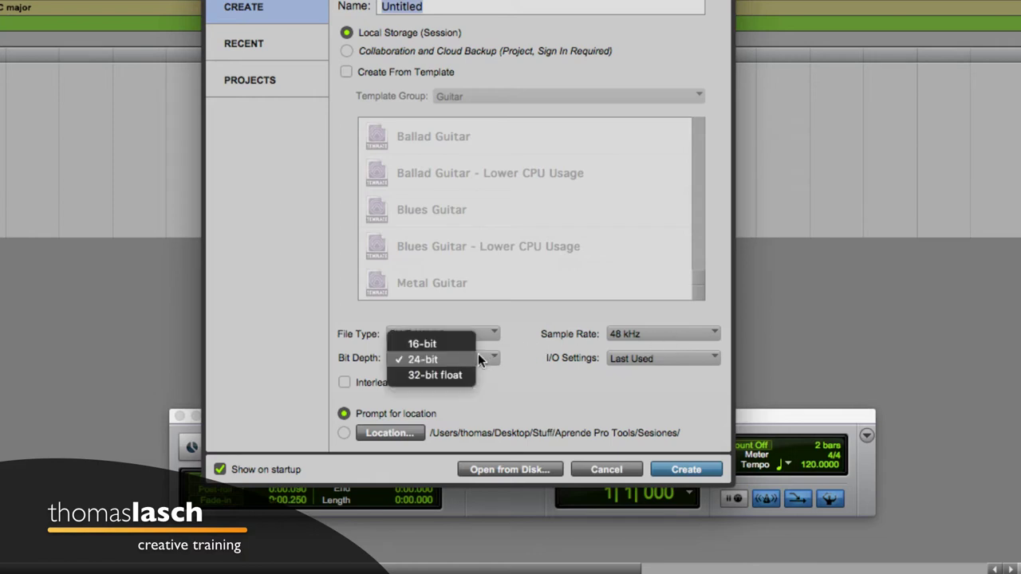
click(496, 353)
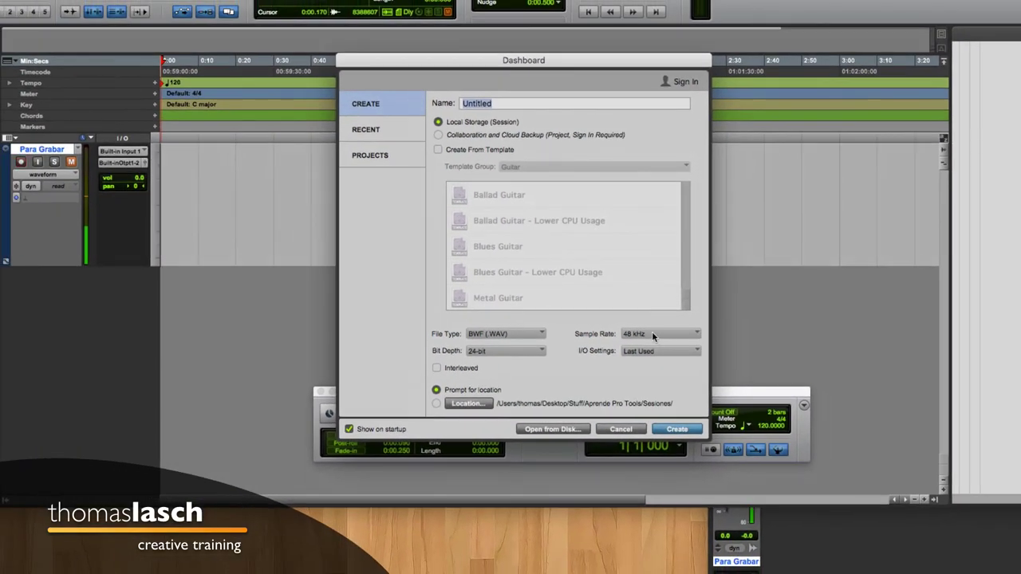
click(629, 431)
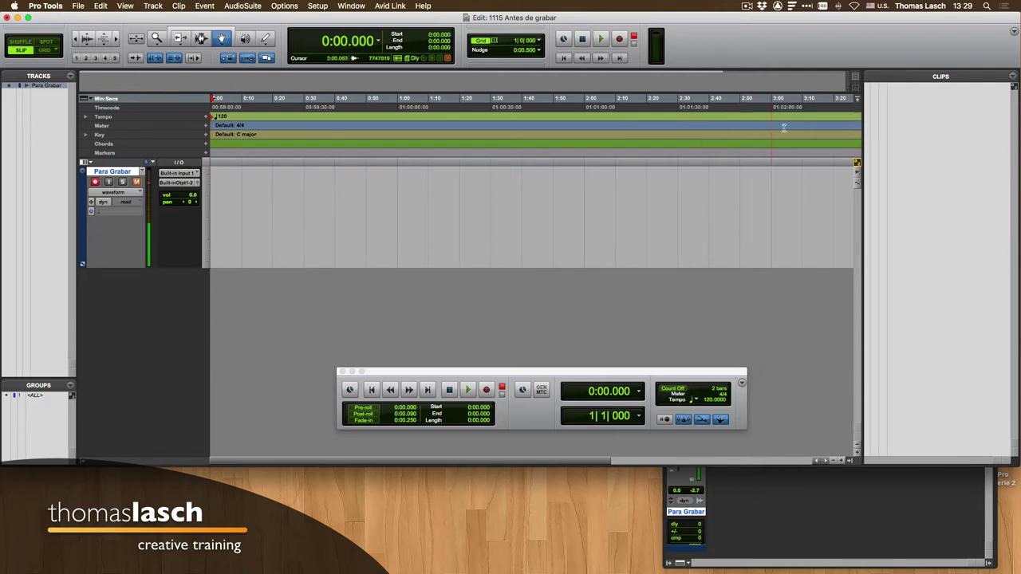
Examine the available recording space on each drive in the Disk Usage window and close it
click(352, 6)
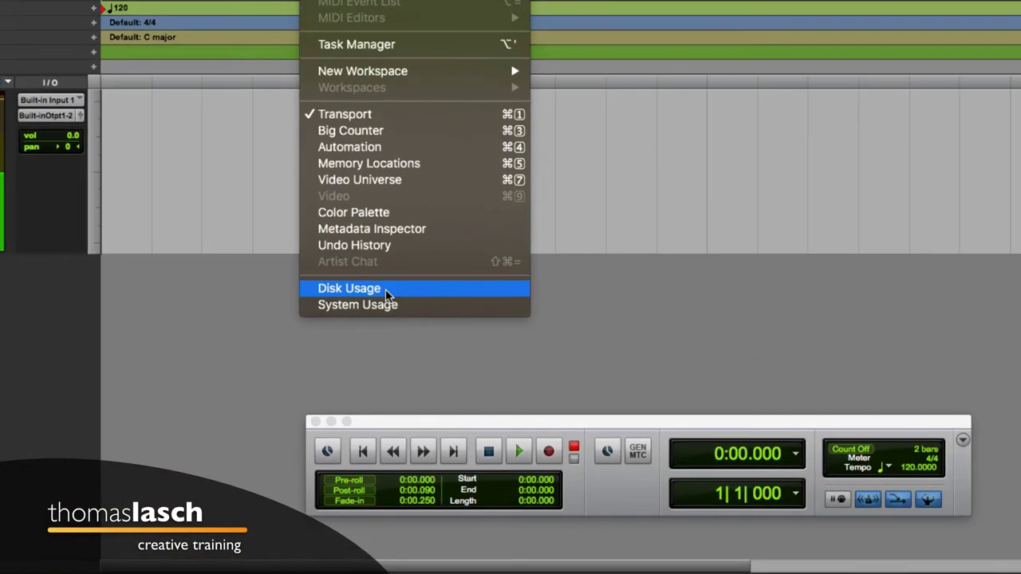
click(387, 290)
drag(572, 104, 555, 140)
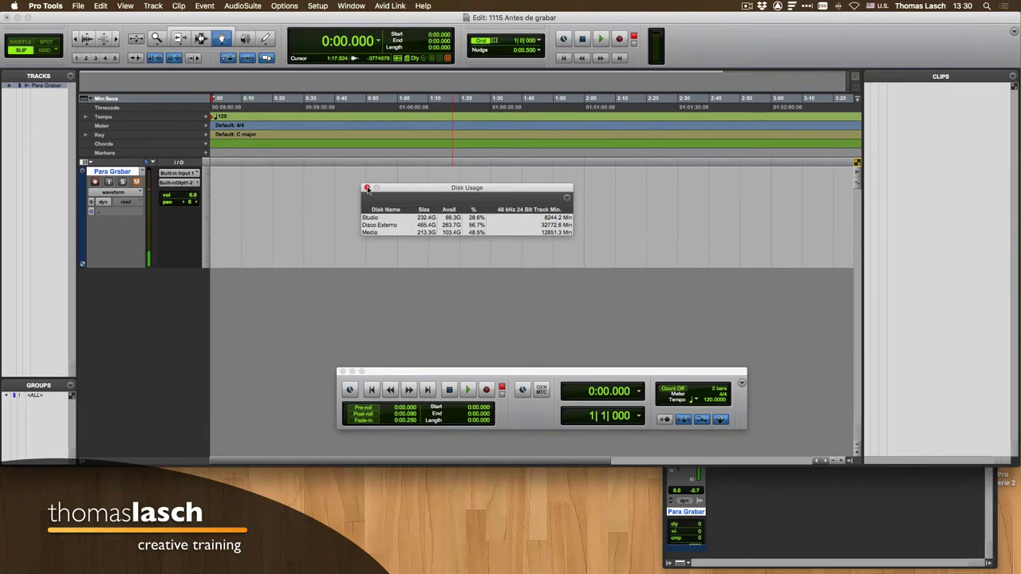
click(367, 188)
click(352, 6)
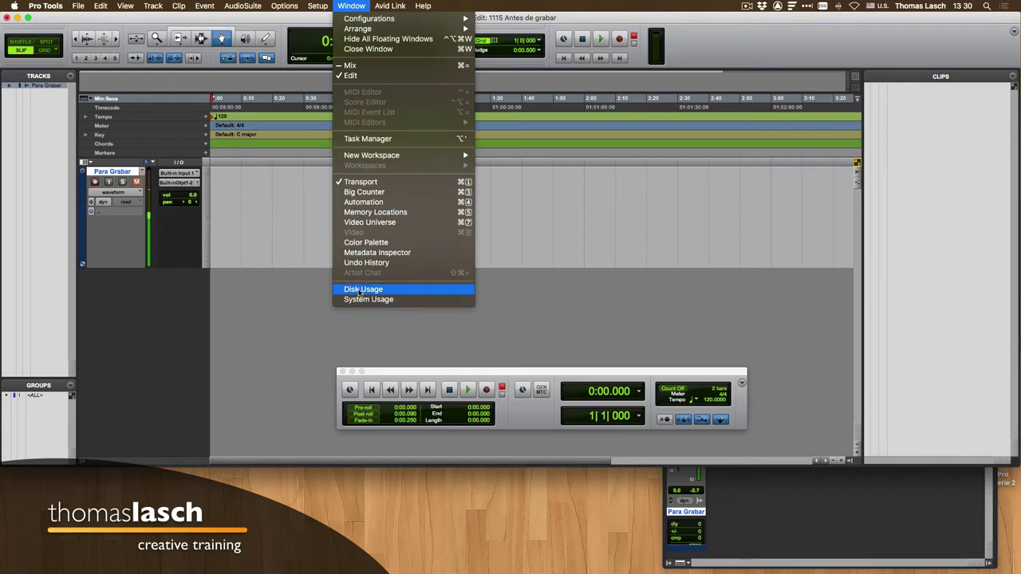
click(578, 269)
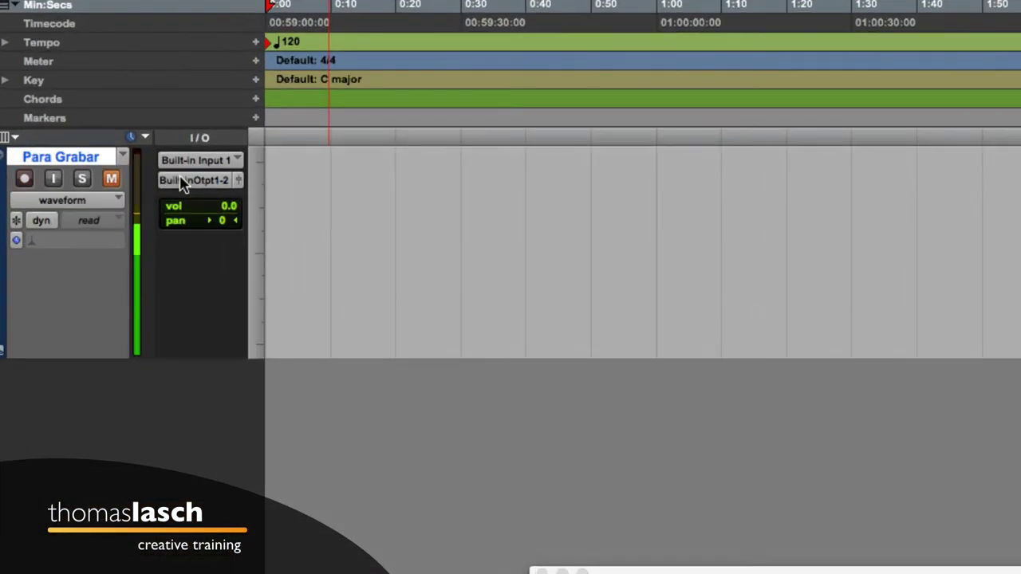
Check the output options available for the Para Grabar track, leaving its assignment as it is
click(175, 183)
mouse_move(212, 183)
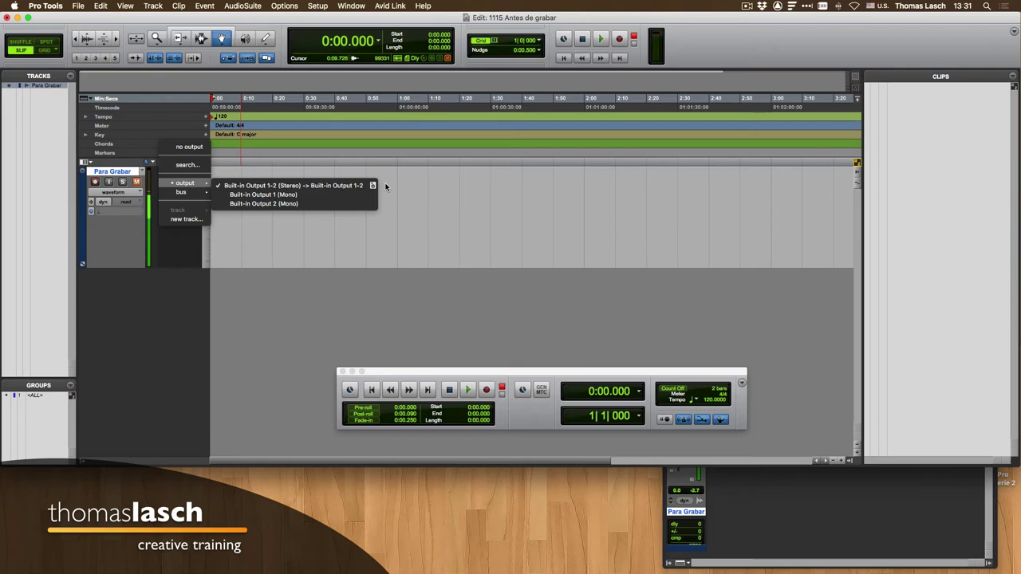
click(354, 249)
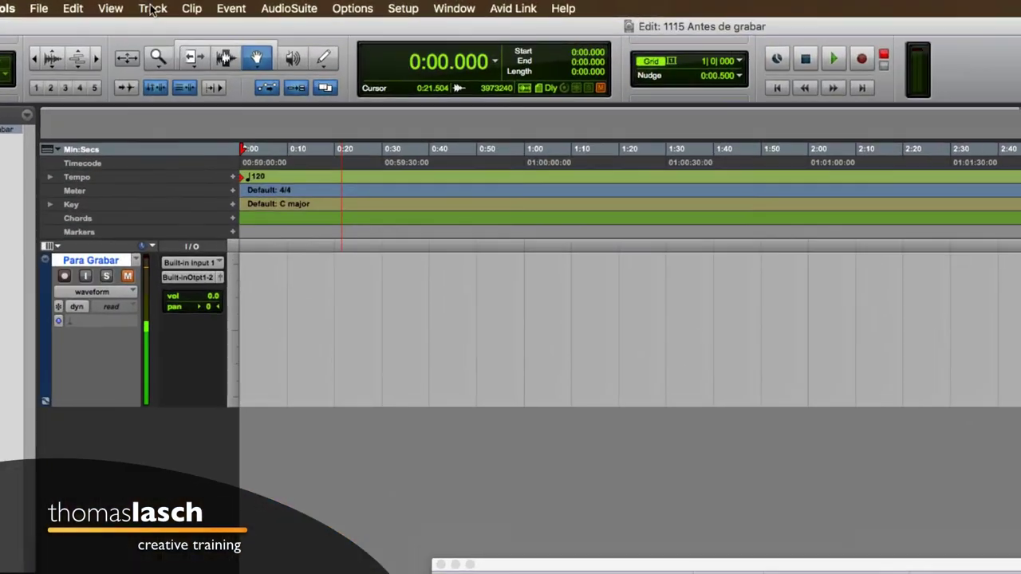
Create a click track and increase its height in the Edit window
click(153, 5)
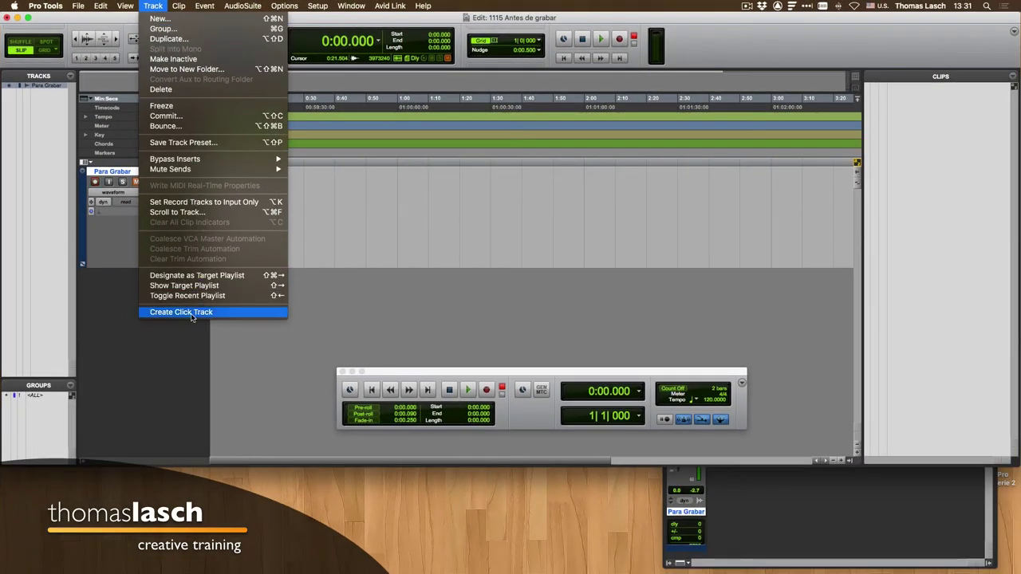
click(192, 313)
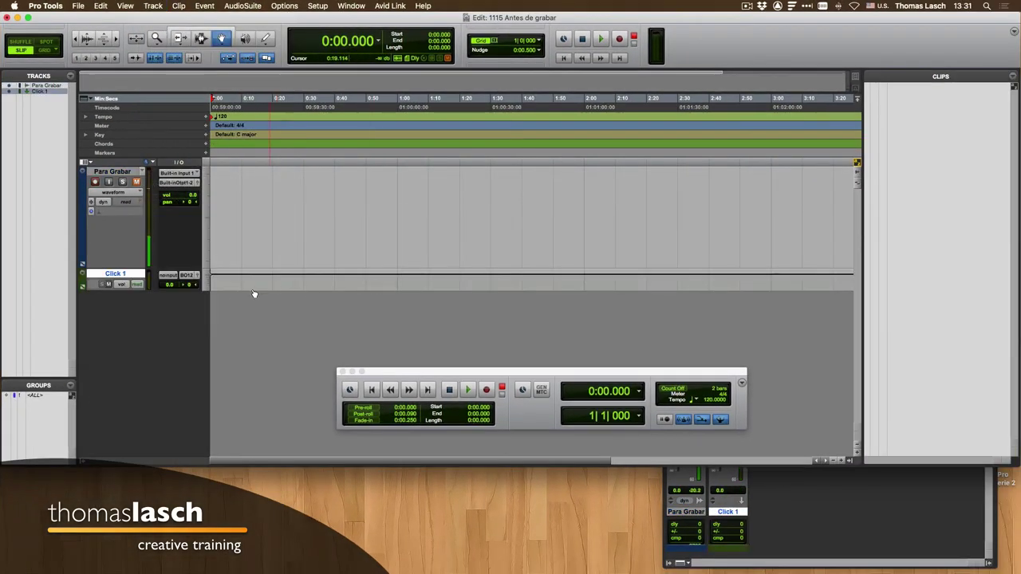
drag(205, 291, 206, 318)
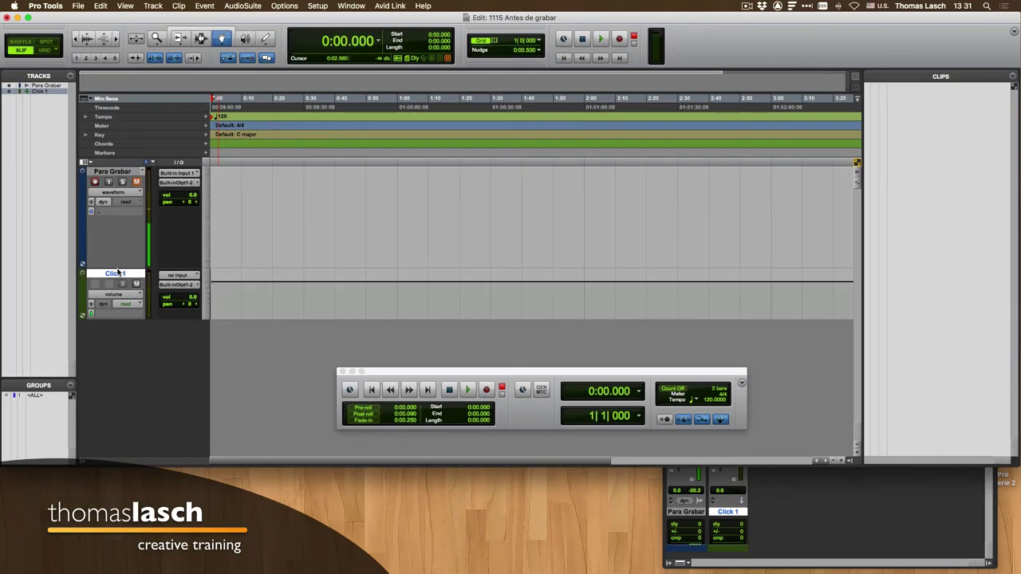
Show the Mix window and open the Click II plug-in inserted on the Click 1 track
key(super+equal)
drag(582, 364, 437, 359)
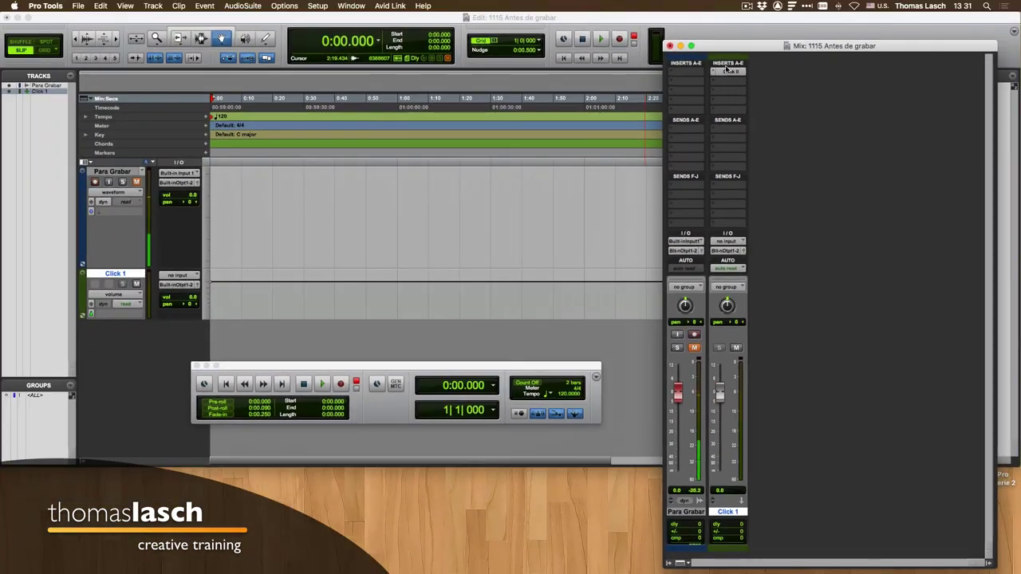
click(702, 65)
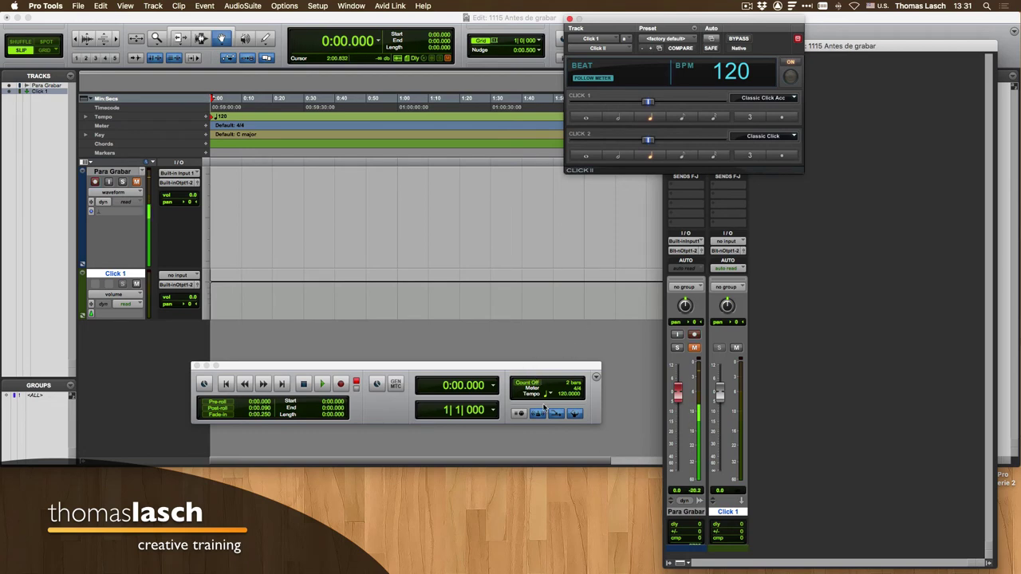
Play the click and try a tempo of 140 BPM, return to 120 BPM, and stop playback
key(space)
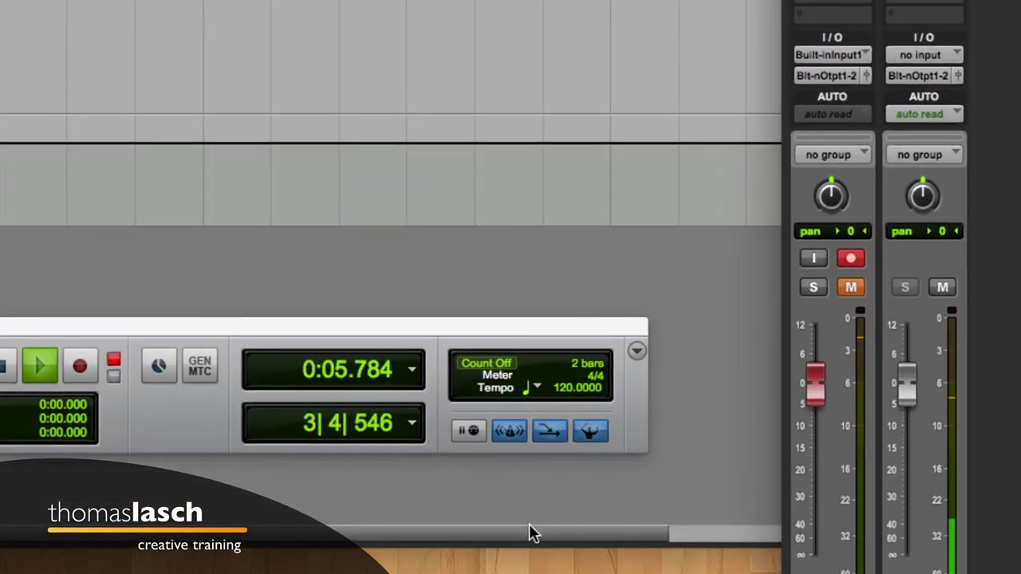
click(564, 388)
text(140)
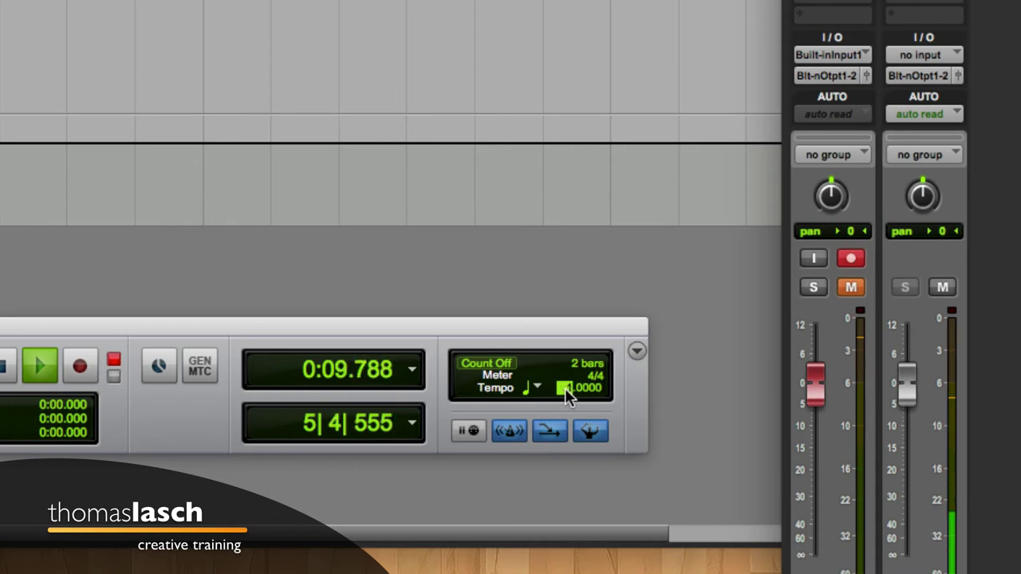
key(Return)
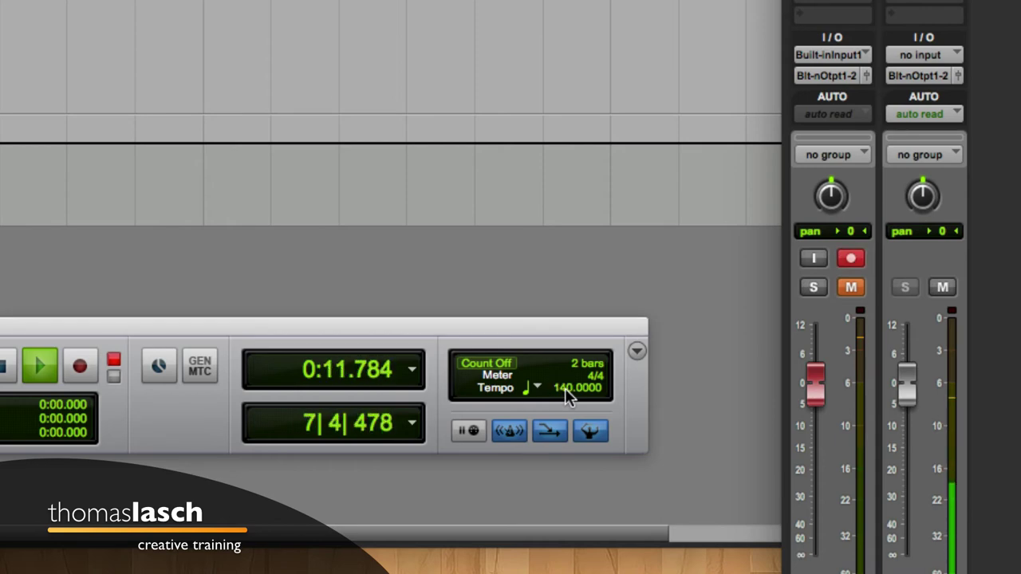
click(564, 387)
text(120)
key(Return)
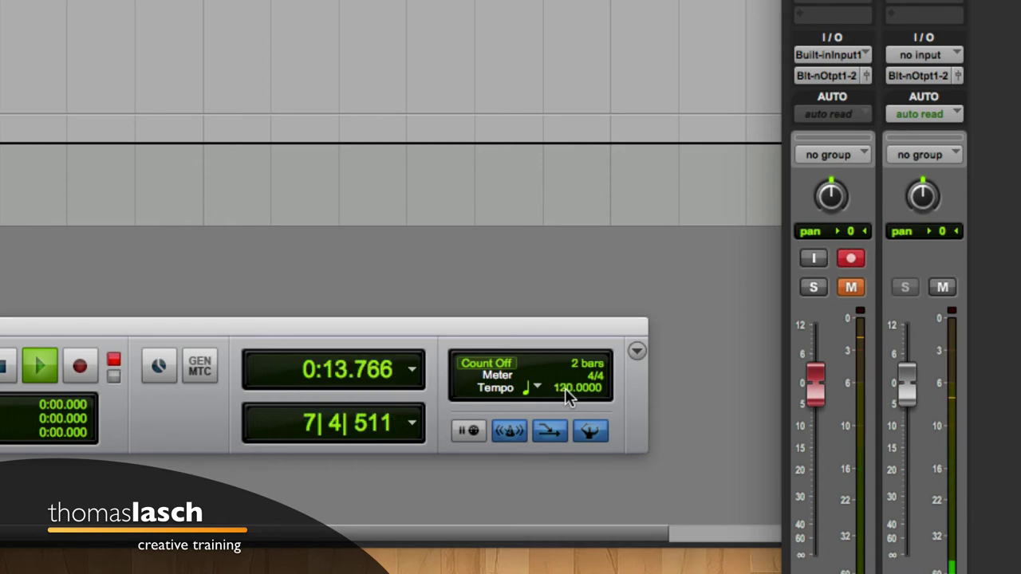
key(space)
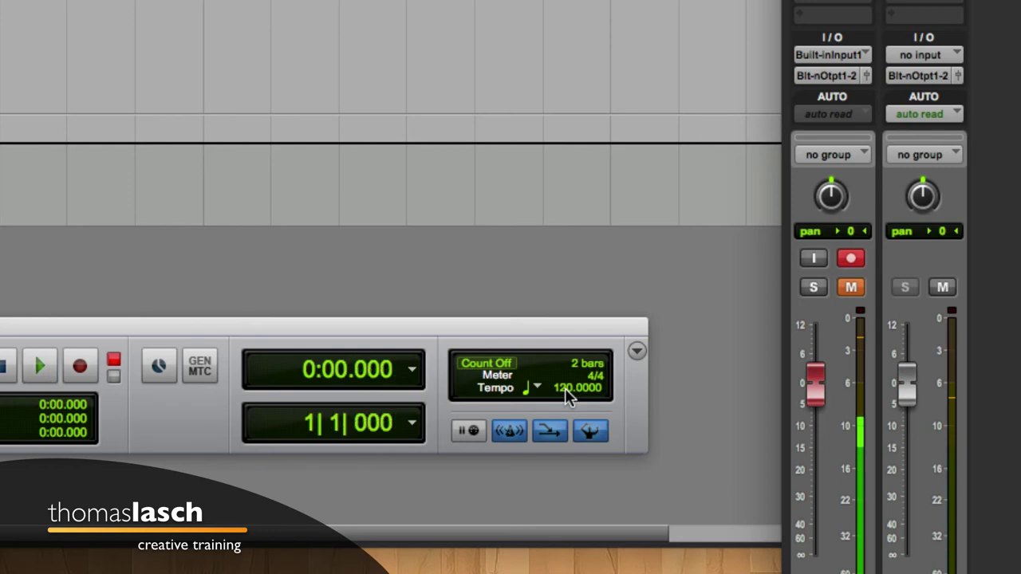
Set the session tempo to 88 BPM and clear the Para Grabar track's clip indicator in the mixer
click(565, 387)
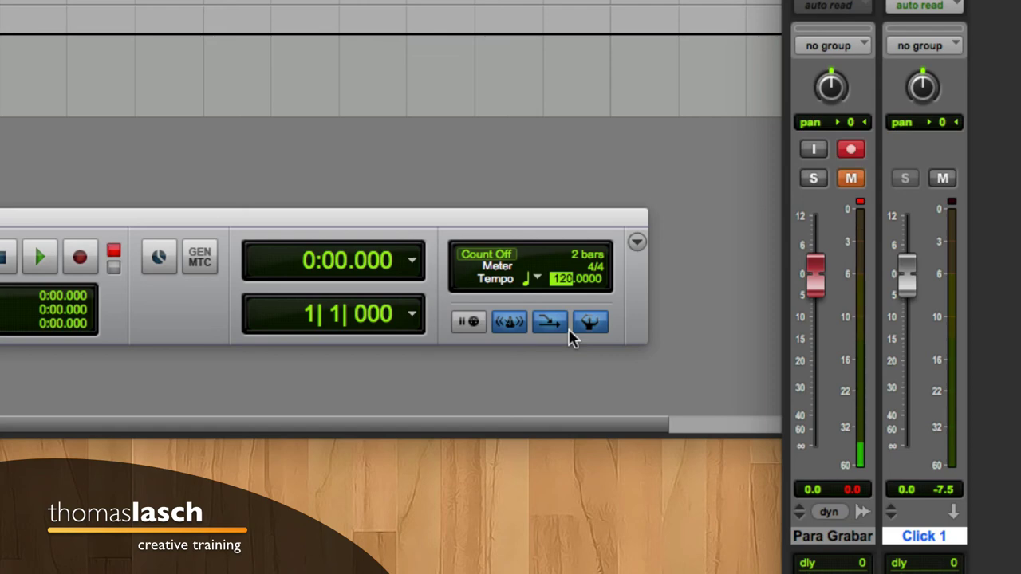
text(88)
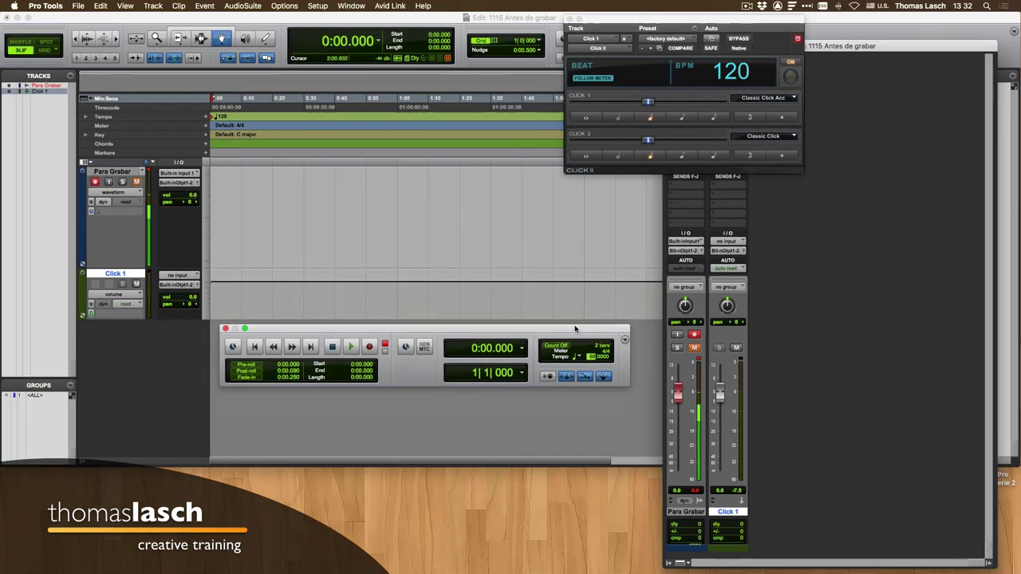
click(699, 360)
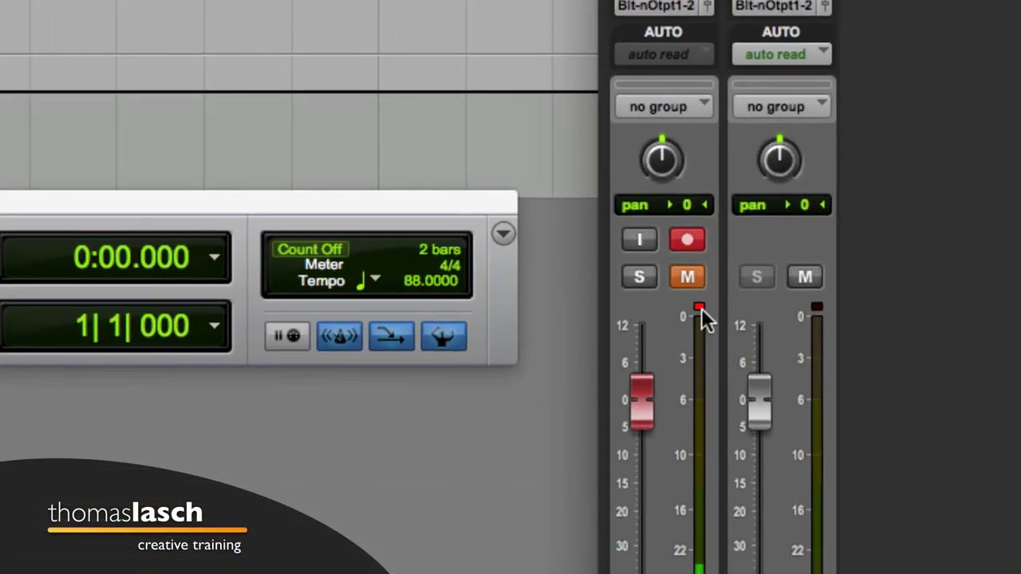
click(700, 307)
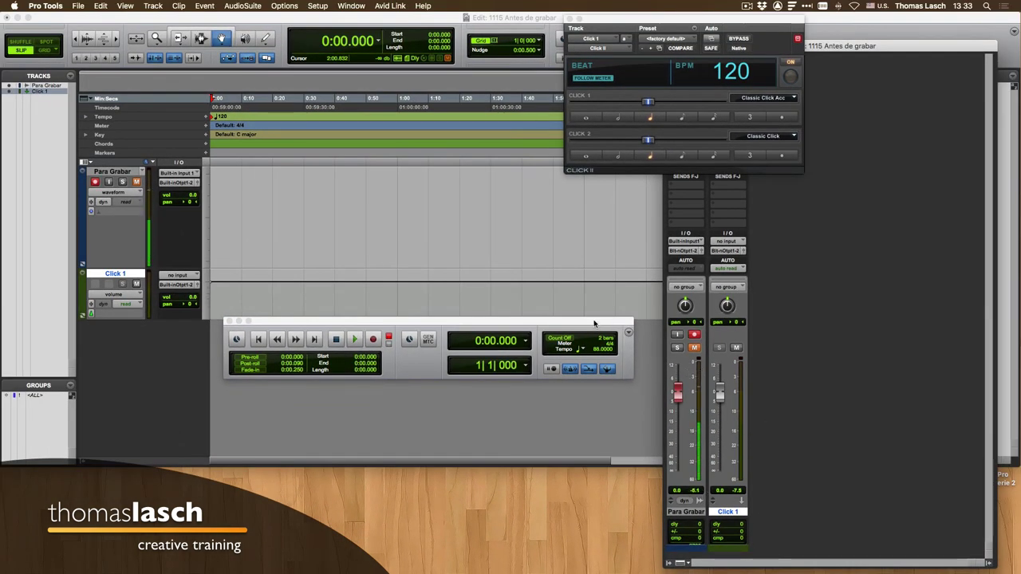
Move the Transport window slightly lower over the Edit window and close the Click II plug-in window
drag(594, 323, 599, 334)
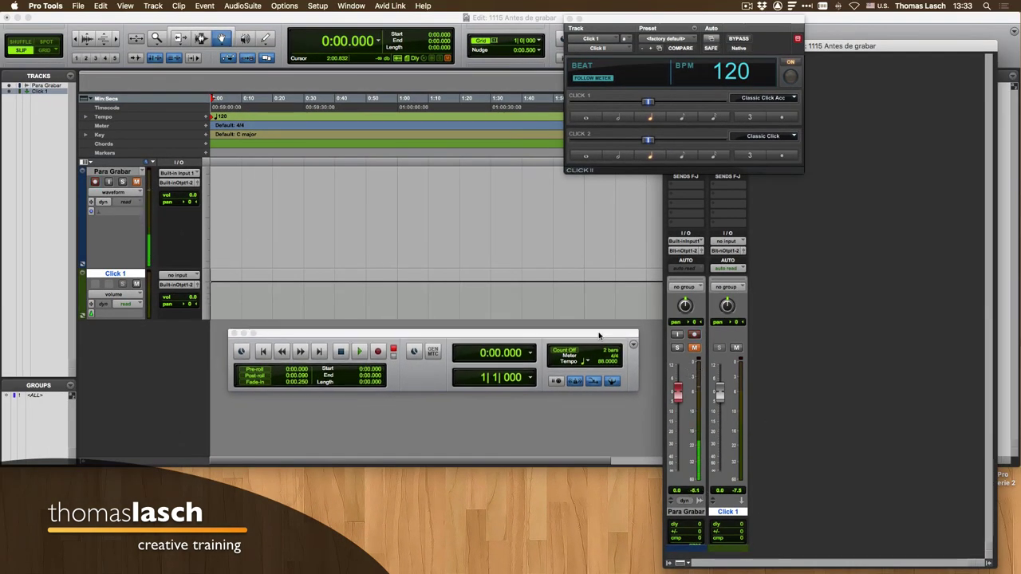
click(569, 17)
Play the session twice to audition the click, stopping each time, and bring the Edit window in front of the Mix window
key(space)
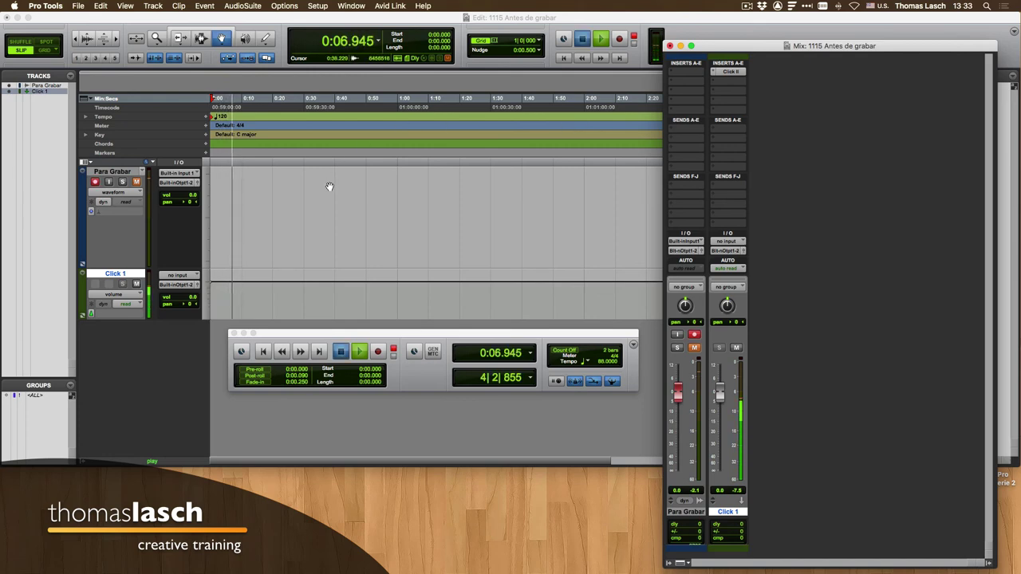
key(space)
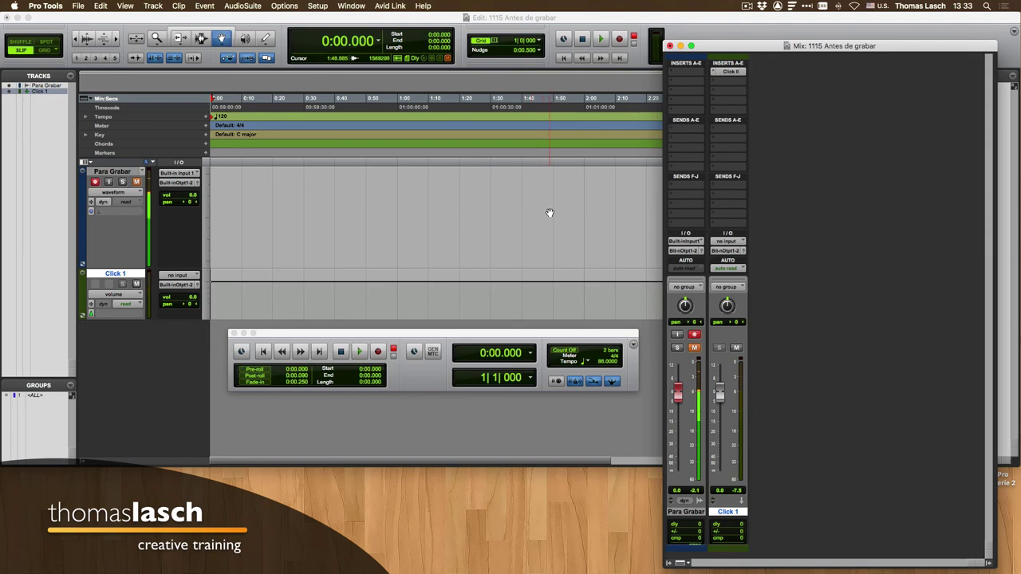
key(space)
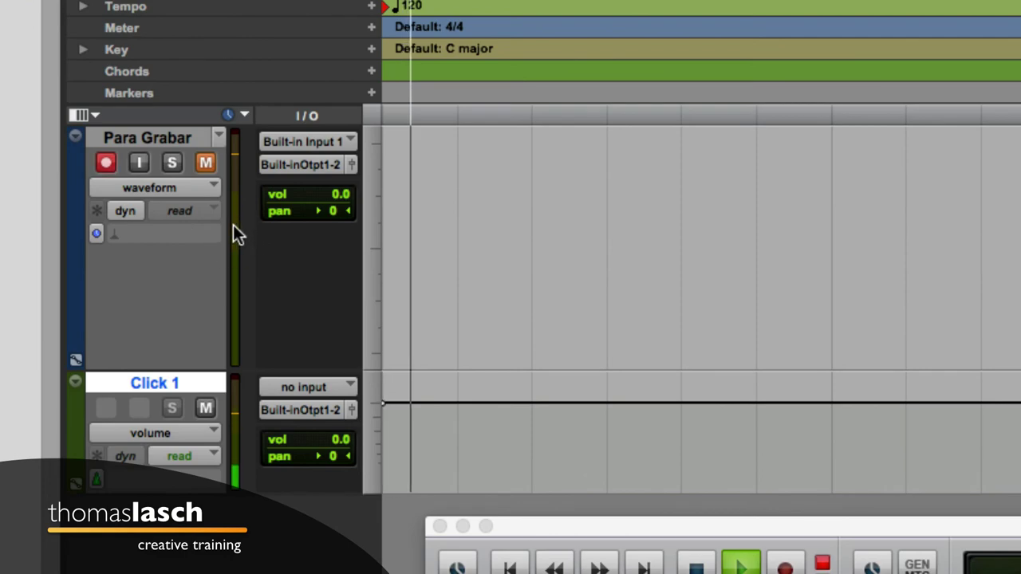
key(space)
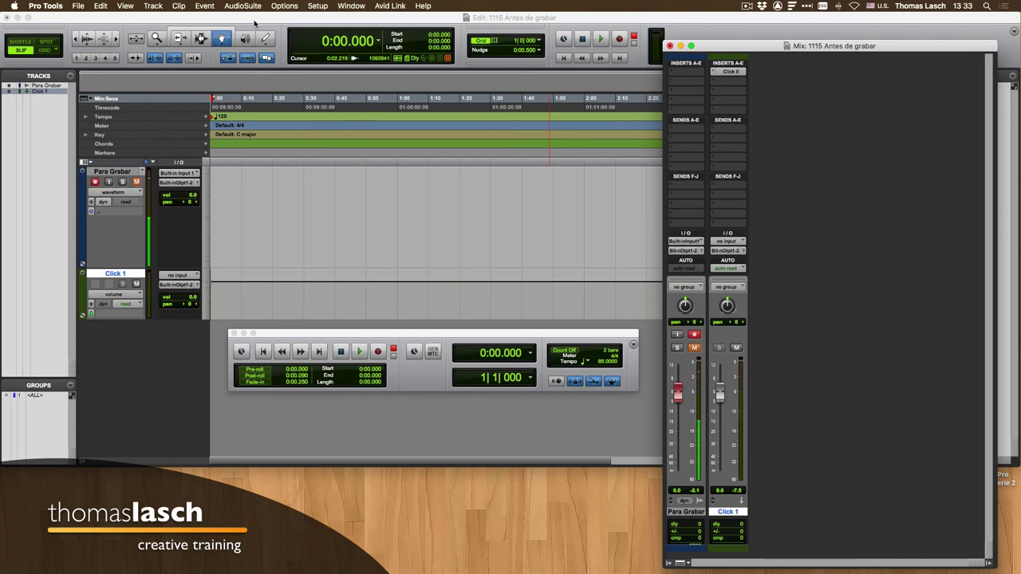
click(378, 16)
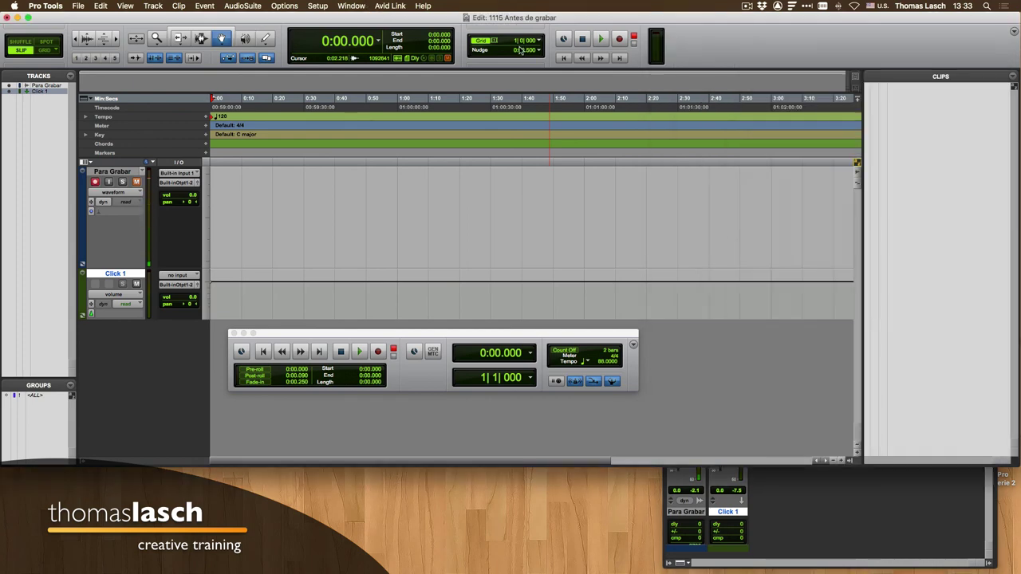